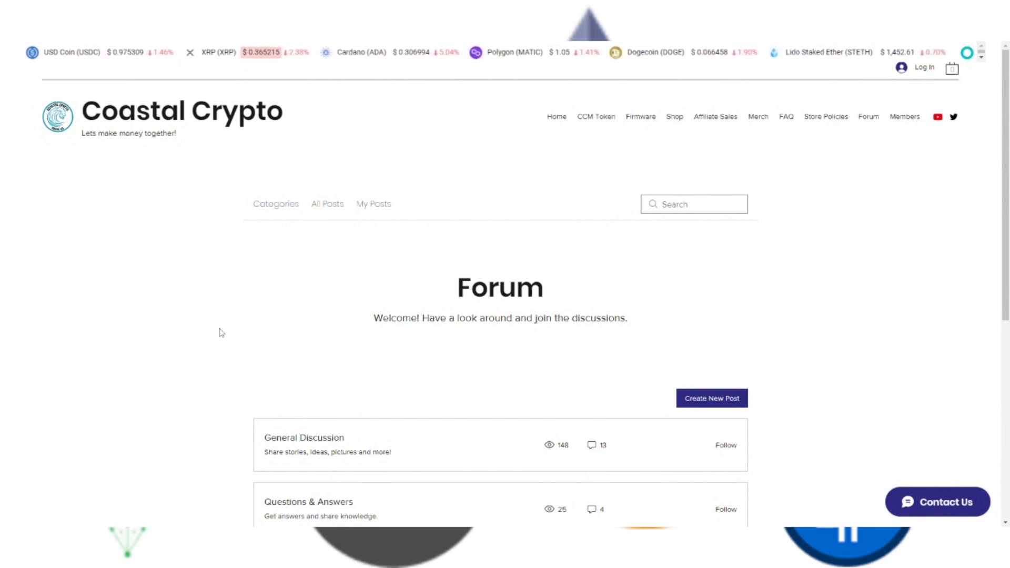
Browse the Coastal Crypto forum categories to reach Questions & Answers.
{"action": "scroll", "coordinate": [220, 331], "scroll_direction": "down", "scroll_amount": 2}
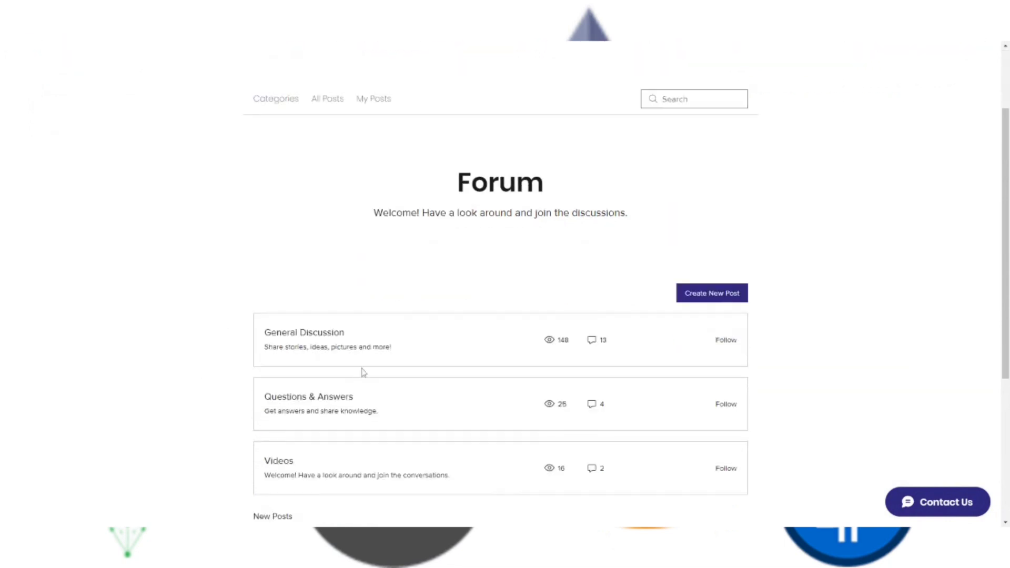
{"action": "left_click", "coordinate": [311, 346]}
{"action": "left_click", "coordinate": [277, 209]}
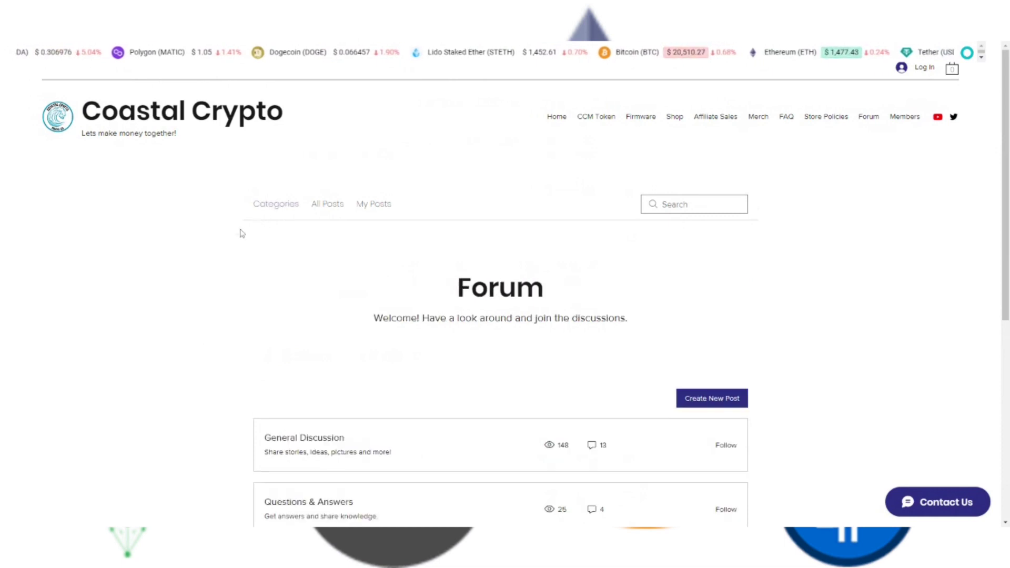
{"action": "scroll", "coordinate": [214, 285], "scroll_direction": "down", "scroll_amount": 5}
{"action": "left_click", "coordinate": [330, 241]}
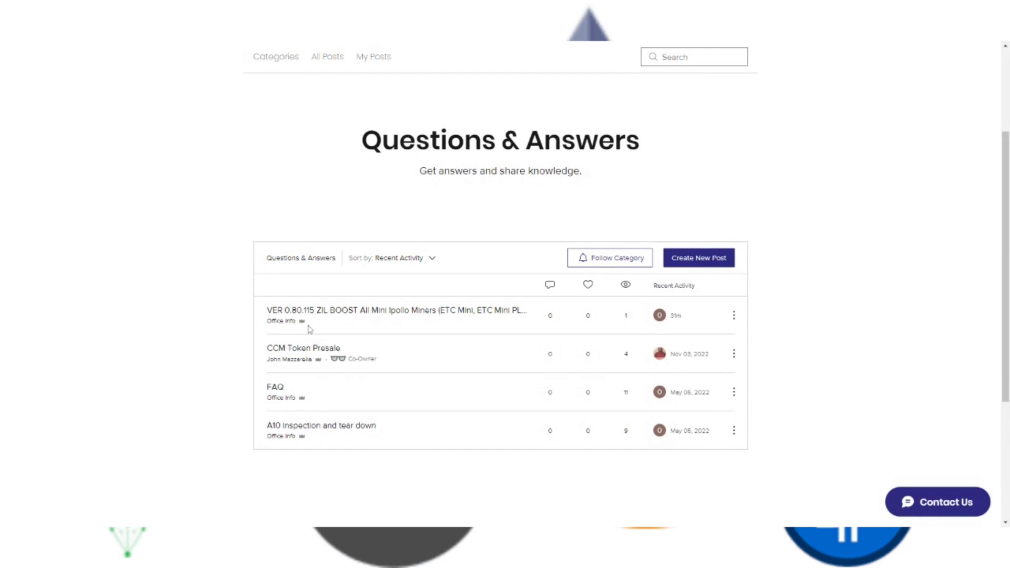
Open the VER 0.80.115 ZIL BOOST post and copy its GitHub firmware link.
{"action": "left_click", "coordinate": [350, 314]}
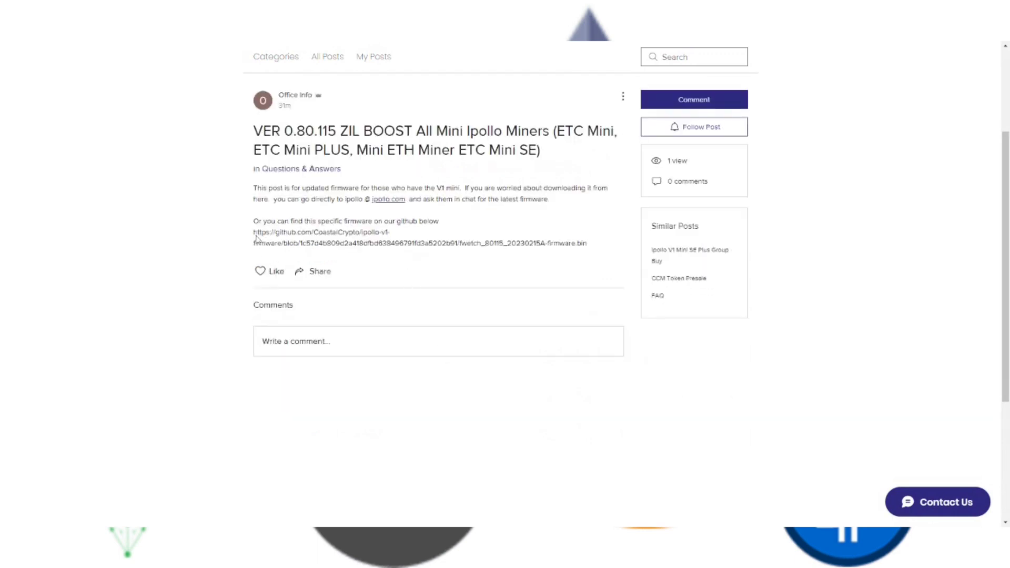
{"action": "left_click_drag", "start_coordinate": [253, 232], "coordinate": [593, 249]}
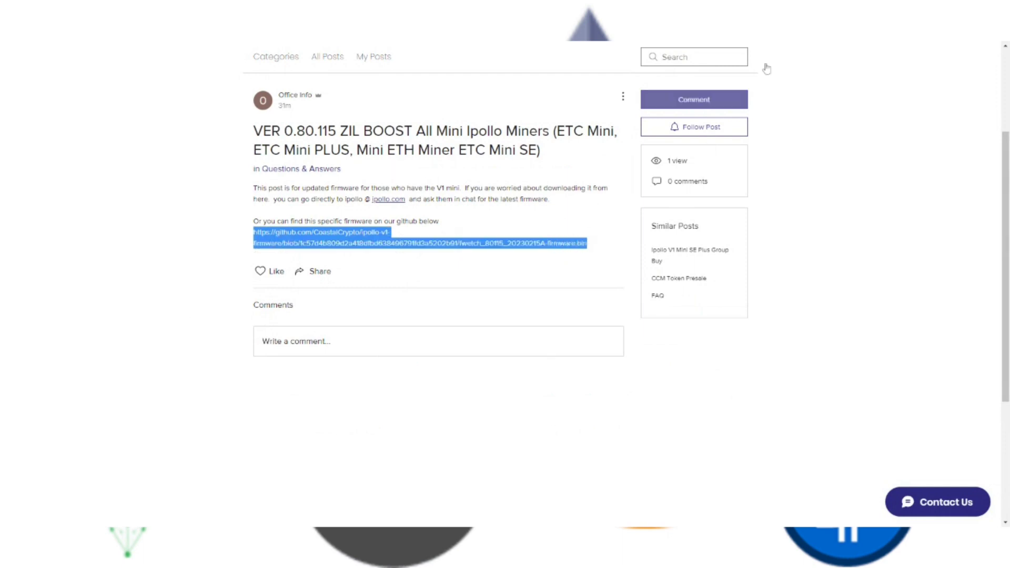
{"action": "key", "text": "alt+Tab"}
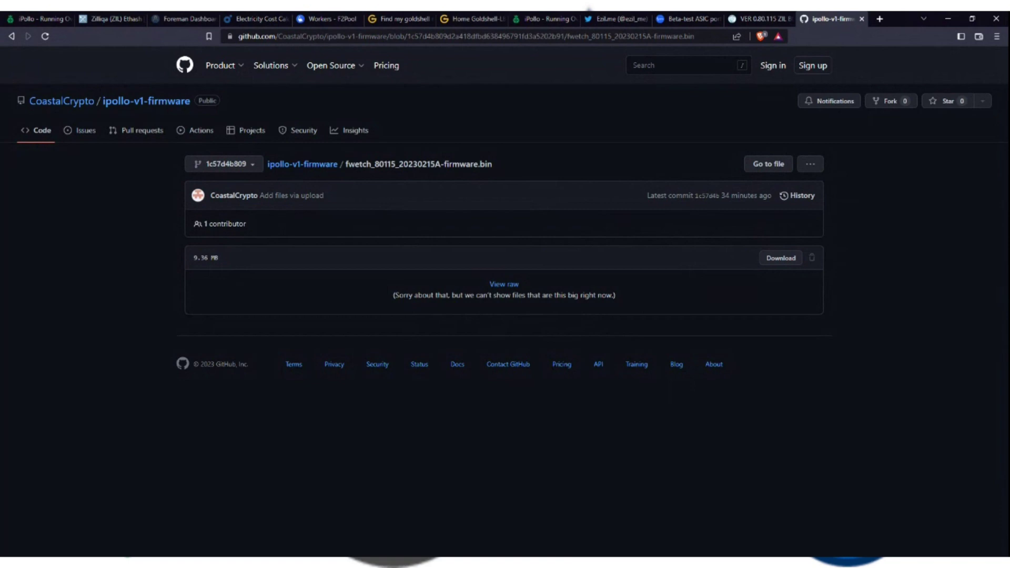
Search for 'rabidmining' in a new tab, fixing the misspelled entry.
{"action": "left_click", "coordinate": [878, 20]}
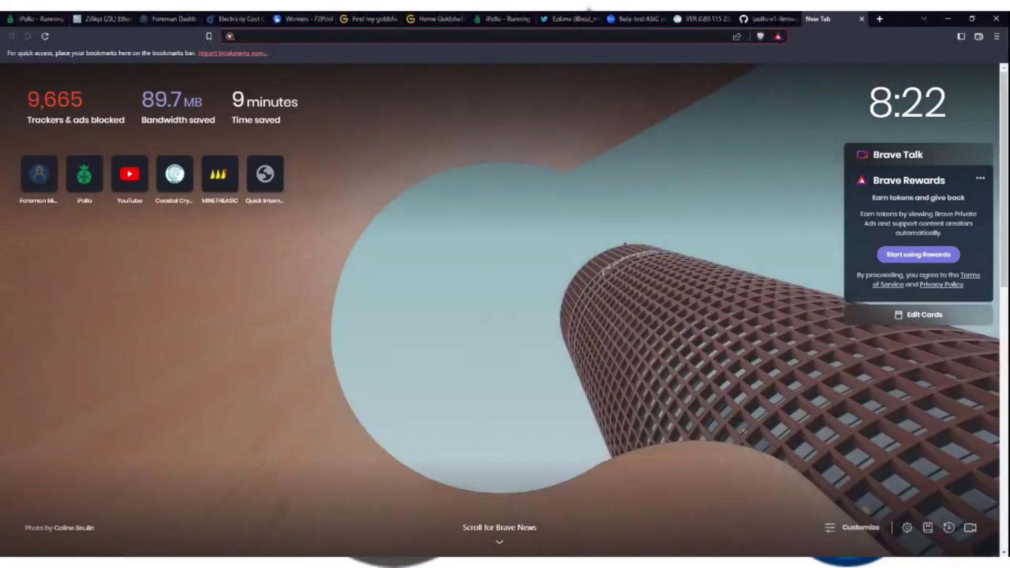
{"action": "type", "text": "rabi"}
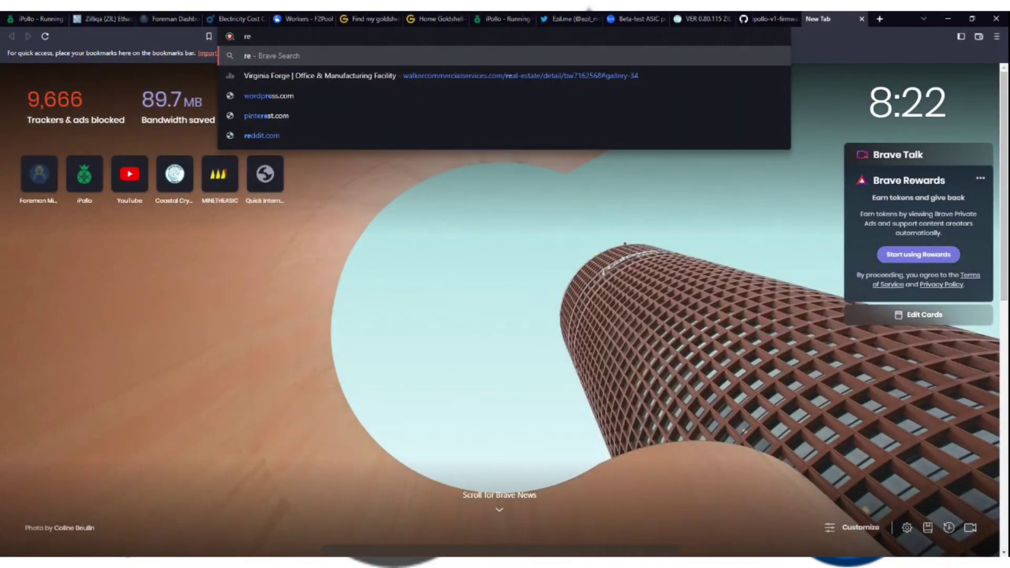
{"action": "type", "text": "dming"}
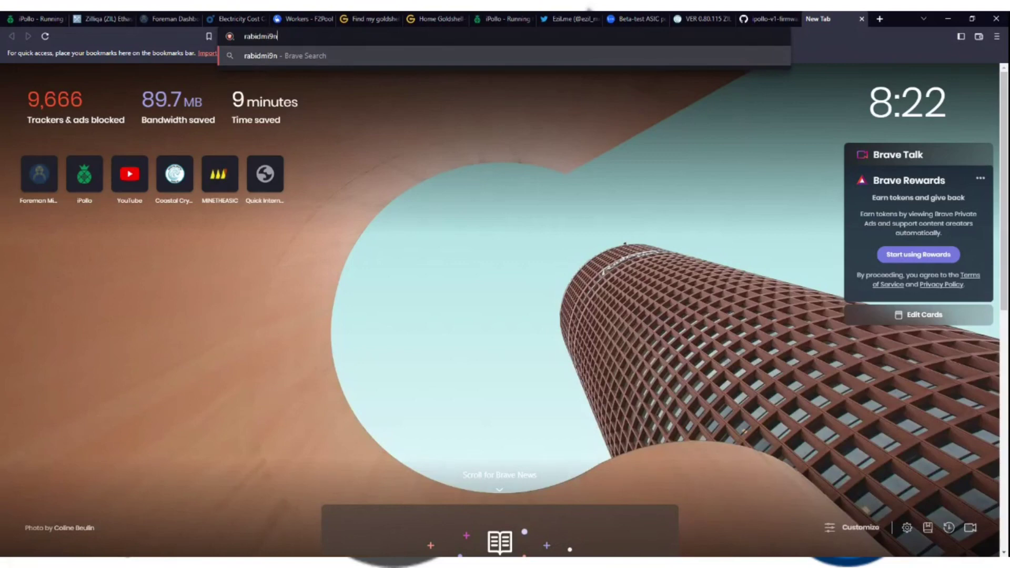
{"action": "key", "text": "BackSpace"}
{"action": "type", "text": "ing"}
{"action": "key", "text": "Return"}
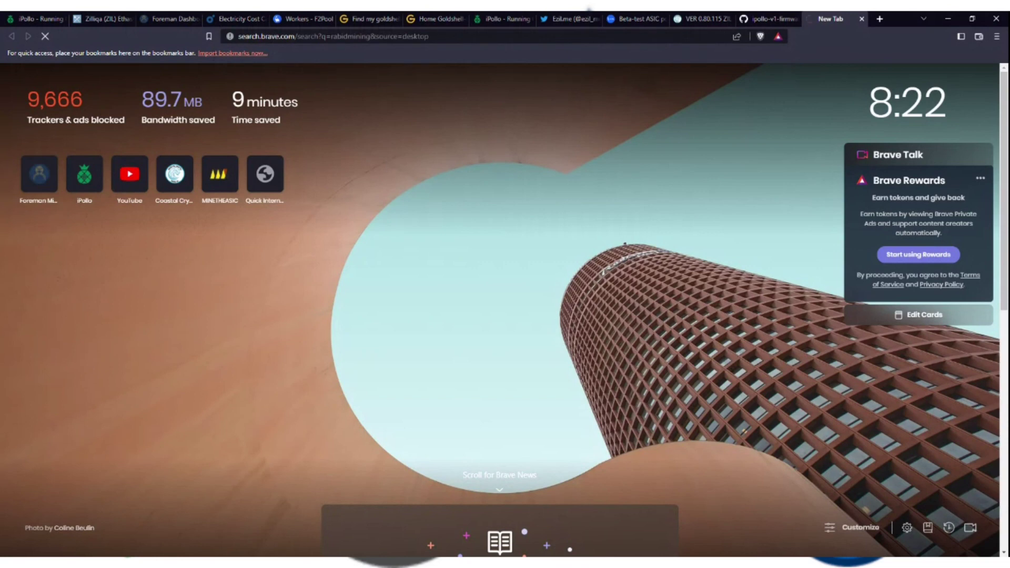
{"action": "scroll", "coordinate": [127, 315], "scroll_direction": "down", "scroll_amount": 2}
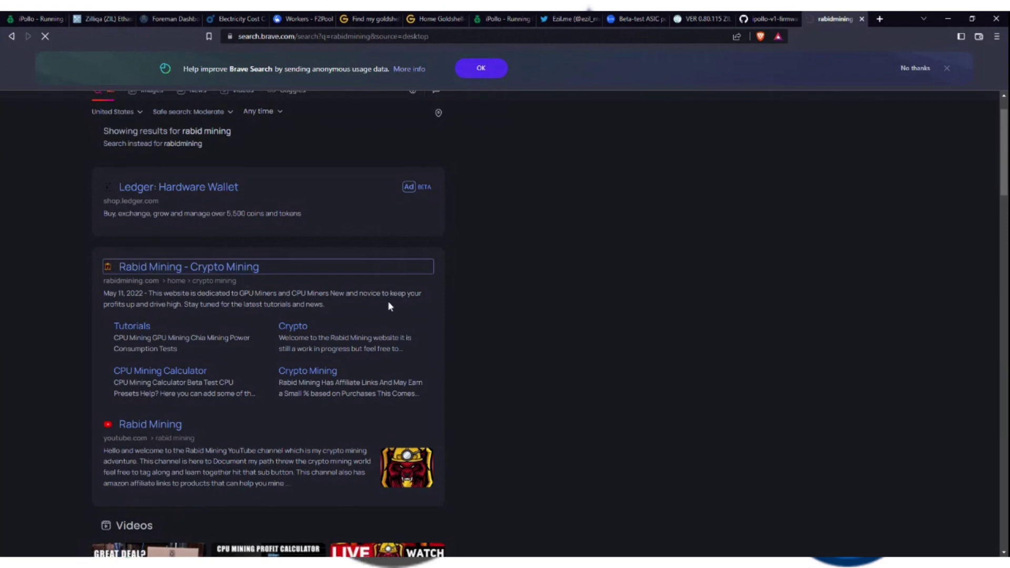
Open the Rabid Mining site from the results and go to Crypto Mining > ASIC Miners.
{"action": "left_click", "coordinate": [205, 270]}
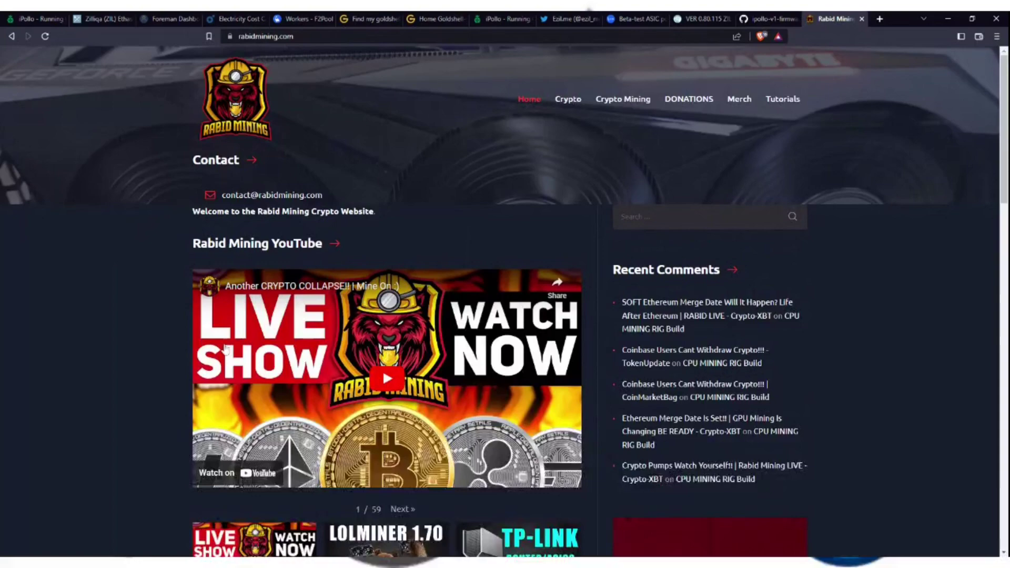
{"action": "scroll", "coordinate": [138, 267], "scroll_direction": "down", "scroll_amount": 3}
{"action": "scroll", "coordinate": [565, 172], "scroll_direction": "up", "scroll_amount": 3}
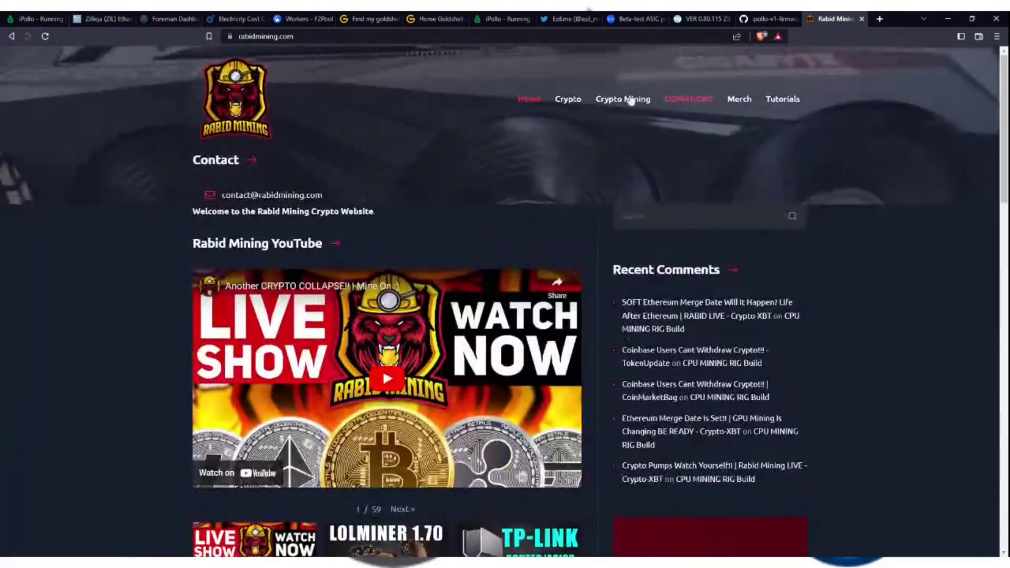
{"action": "left_click", "coordinate": [612, 103]}
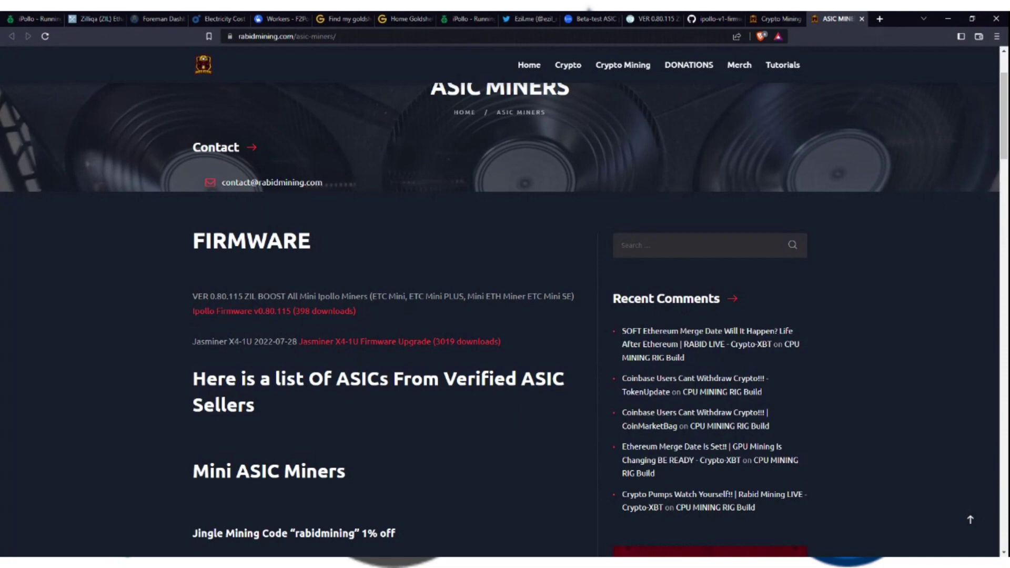
Go to ipollo.com in a new tab, dismiss live chat, and open Support > V Series Firmware.
{"action": "left_click", "coordinate": [877, 20]}
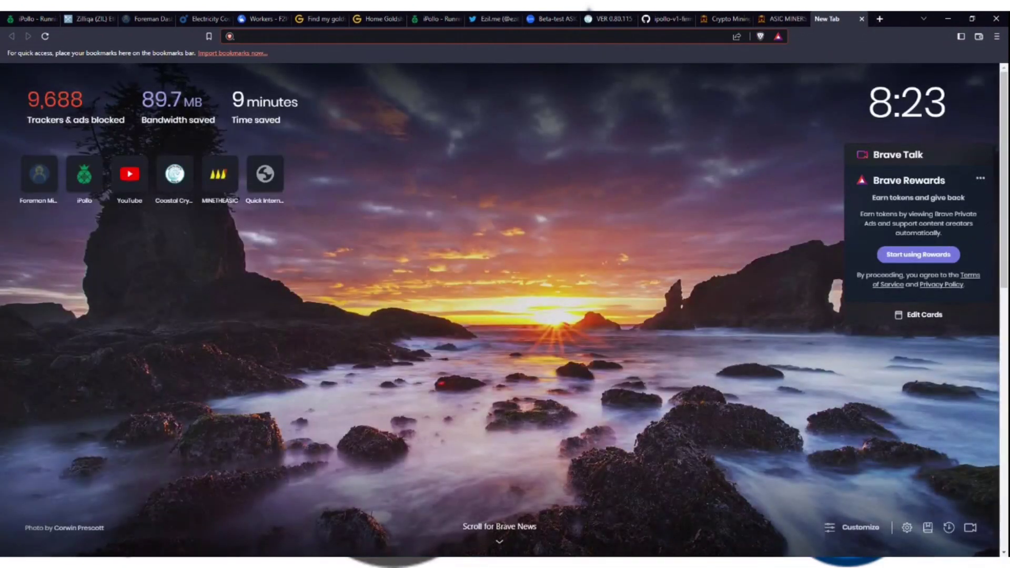
{"action": "type", "text": "ipollo.com"}
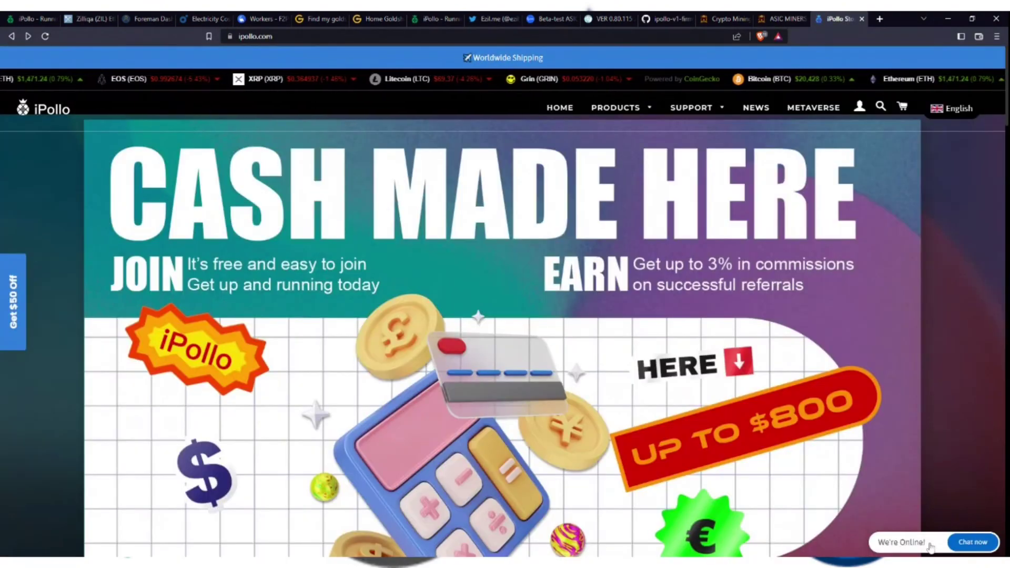
{"action": "left_click", "coordinate": [930, 544]}
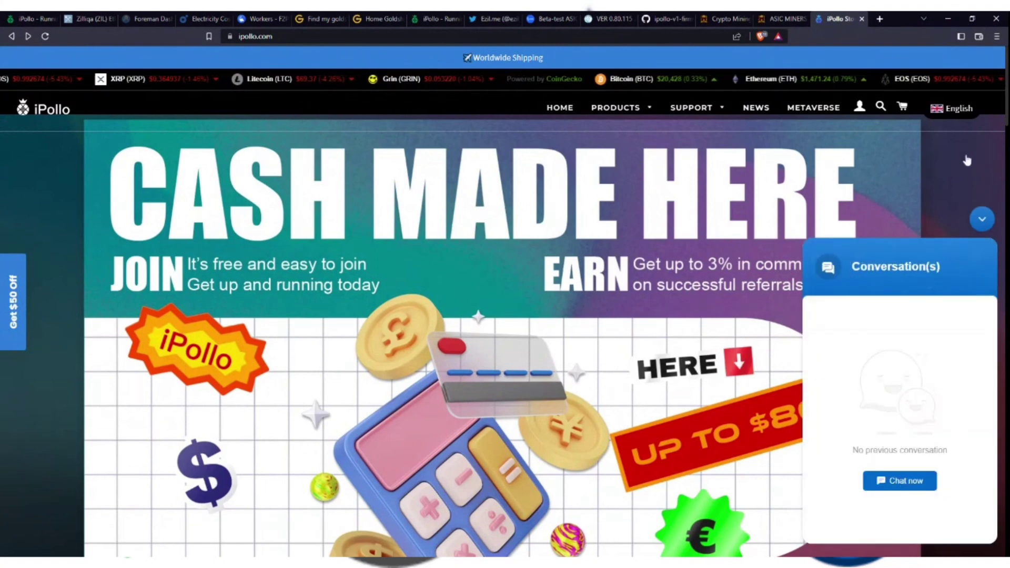
{"action": "left_click", "coordinate": [983, 220]}
{"action": "mouse_move", "coordinate": [699, 112]}
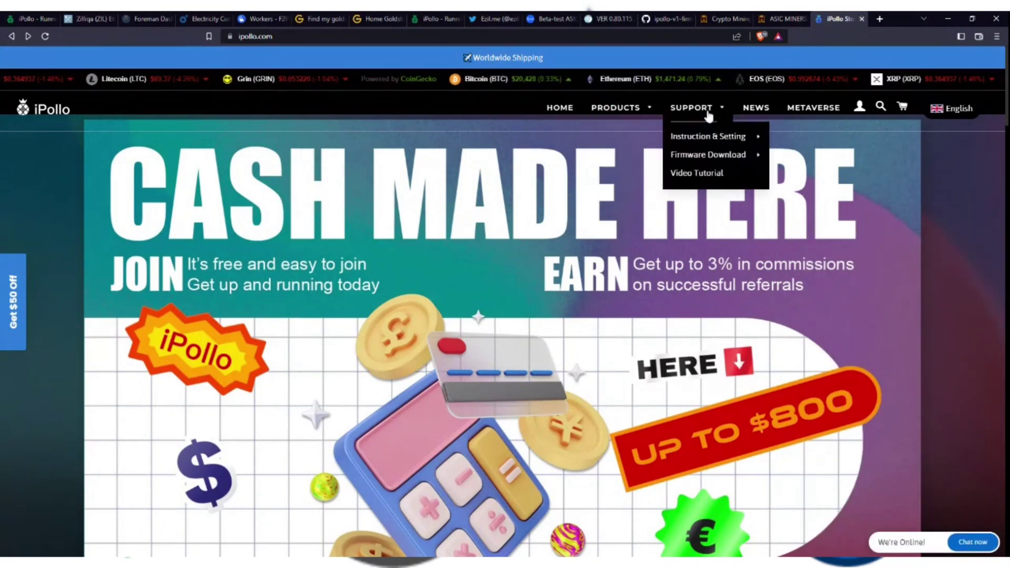
{"action": "mouse_move", "coordinate": [706, 155]}
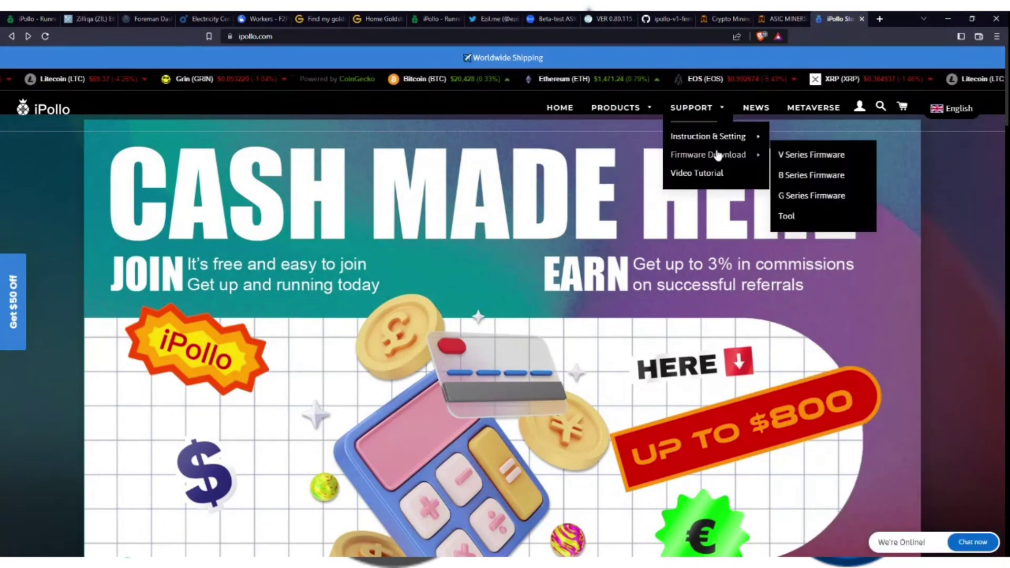
{"action": "left_click", "coordinate": [797, 156]}
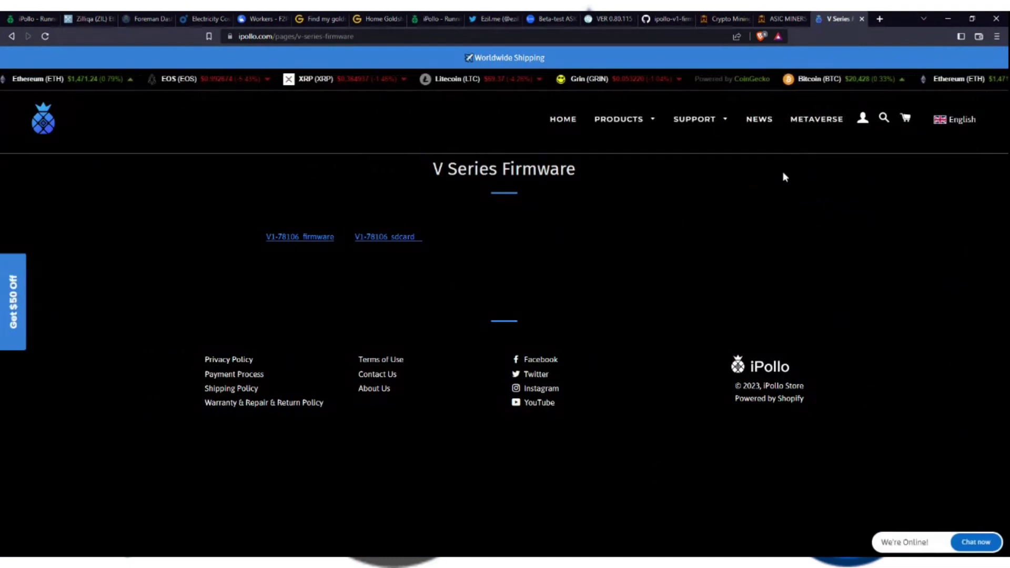
Close the V Series Firmware, ASIC Miners, Crypto Mining Hardware and GitHub firmware tabs.
{"action": "left_click", "coordinate": [863, 19]}
{"action": "left_click", "coordinate": [861, 19]}
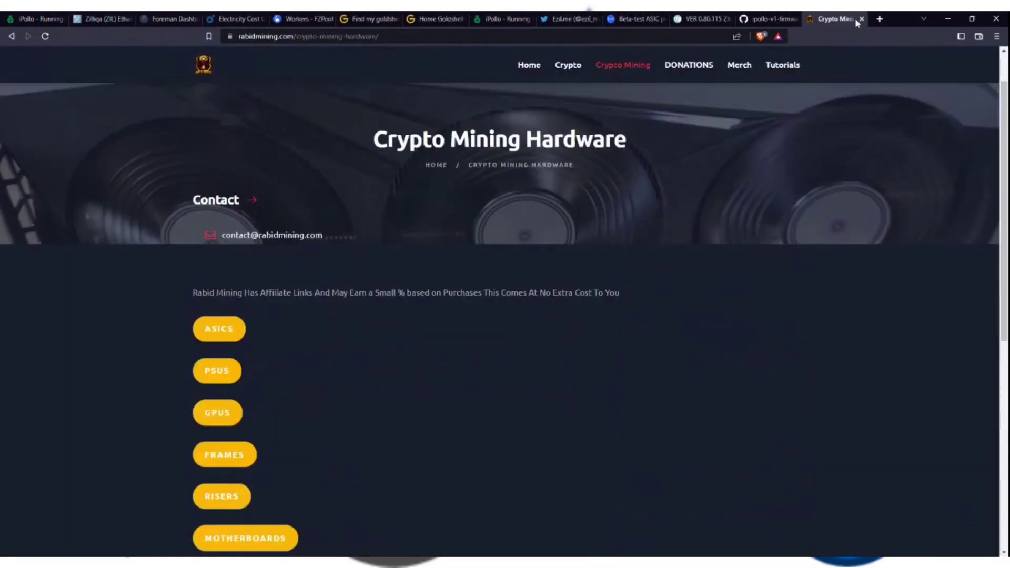
{"action": "left_click", "coordinate": [862, 19]}
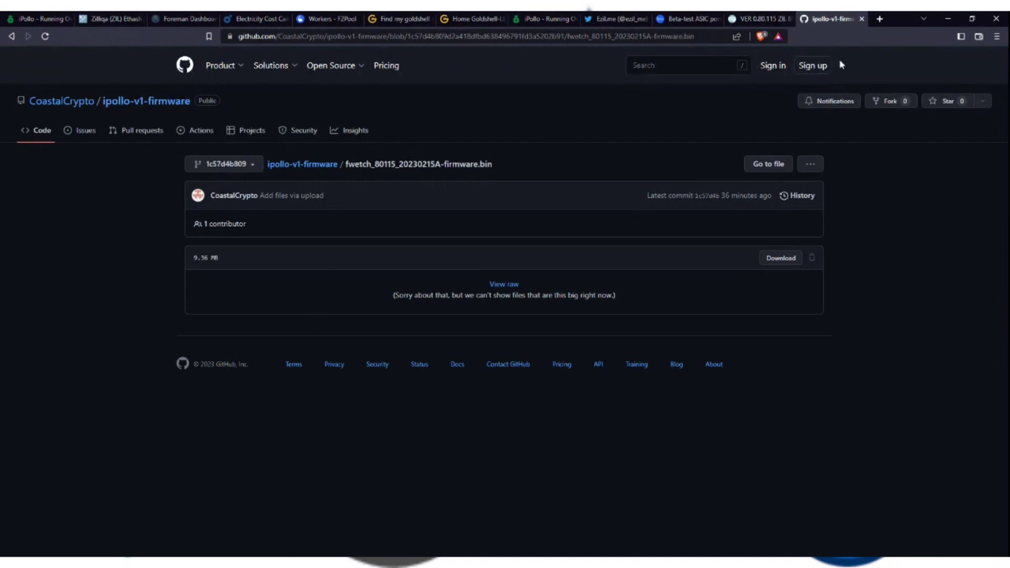
{"action": "left_click", "coordinate": [861, 19]}
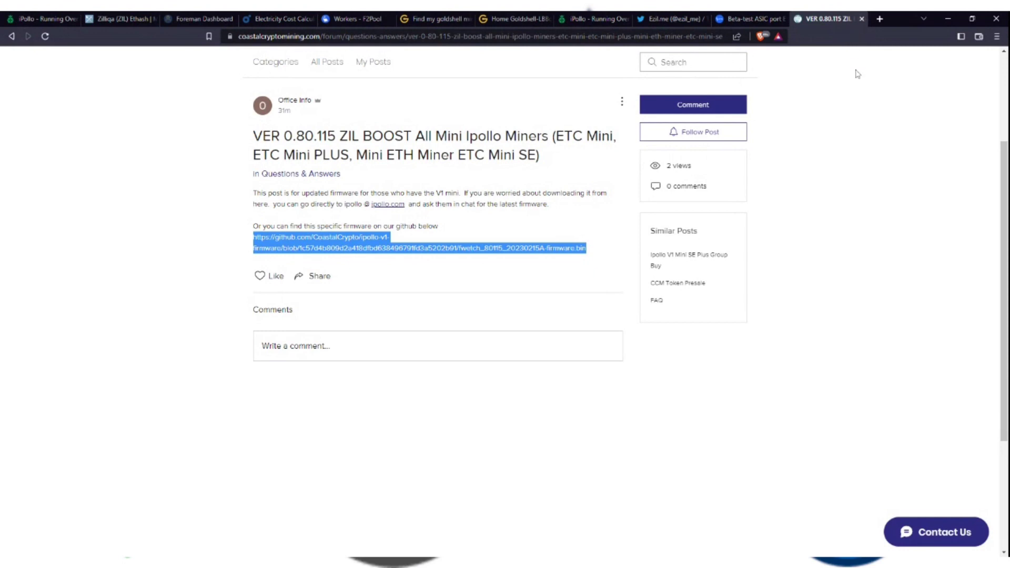
Switch to the iPollo admin tab and log in with the miner's password.
{"action": "left_click", "coordinate": [592, 14]}
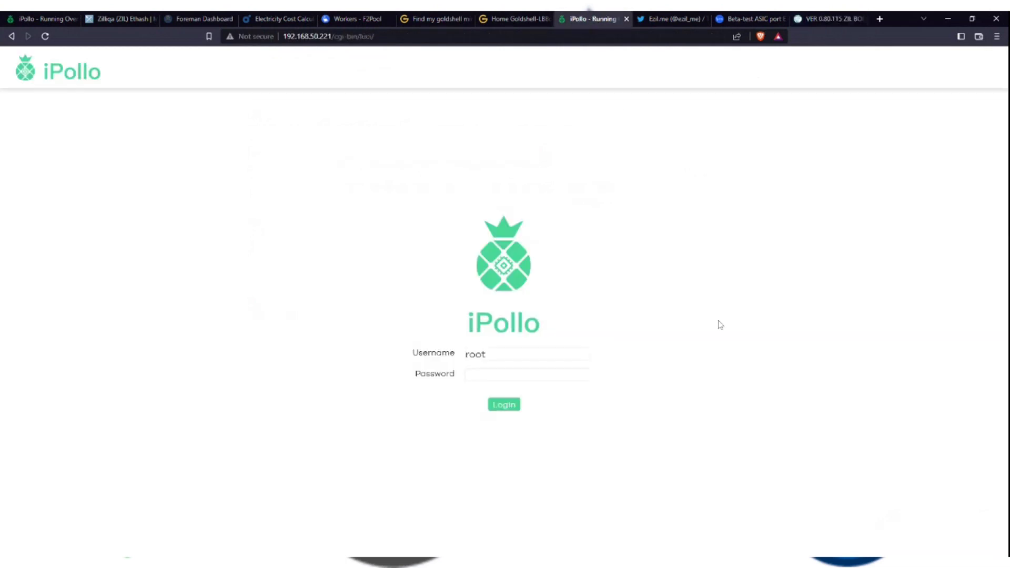
{"action": "type", "text": "root"}
{"action": "key", "text": "Return"}
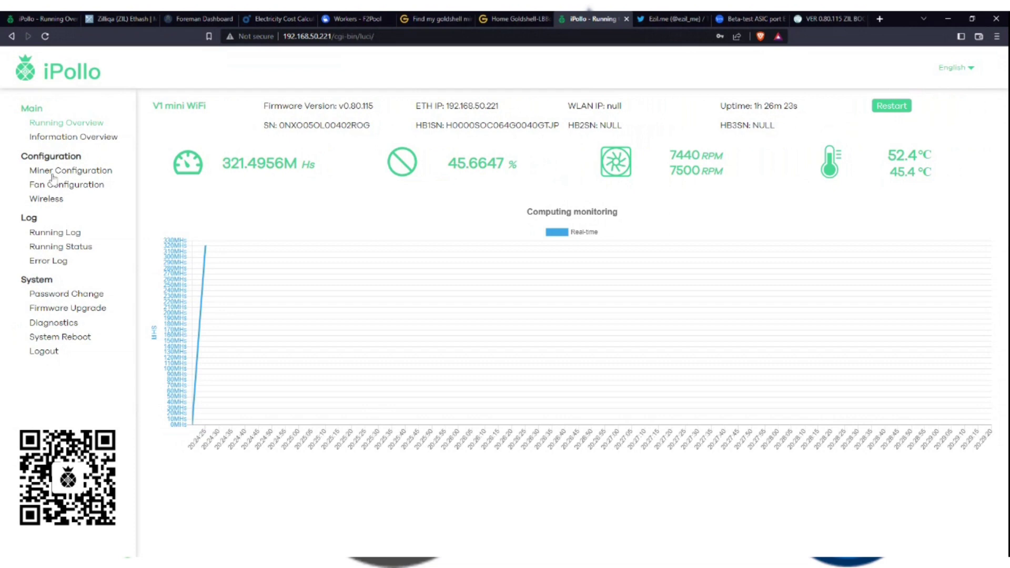
Start a Flash image upload on the Firmware Upgrade page, cancel it, and check version v0.80.115.
{"action": "left_click", "coordinate": [59, 309]}
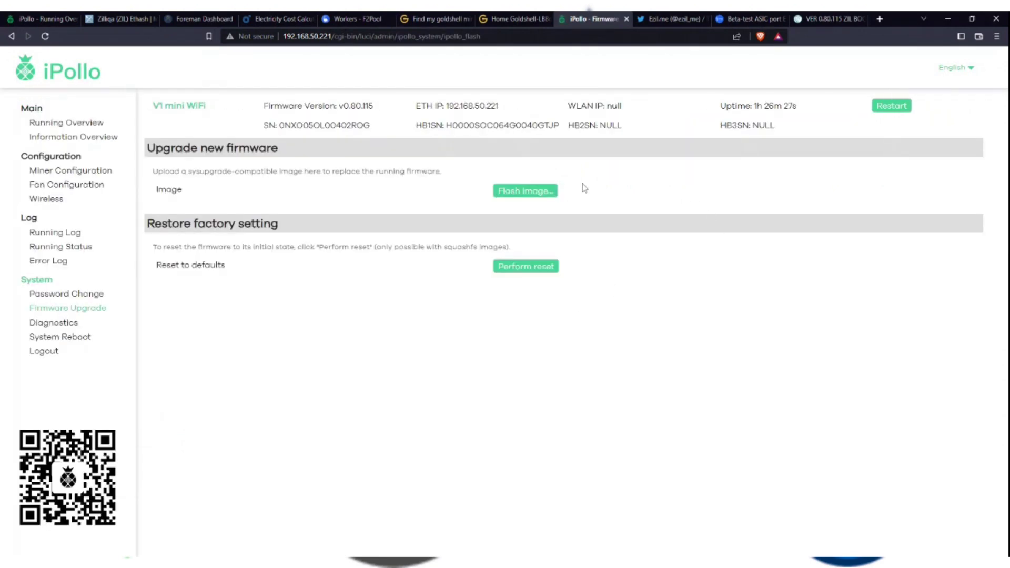
{"action": "left_click", "coordinate": [521, 194]}
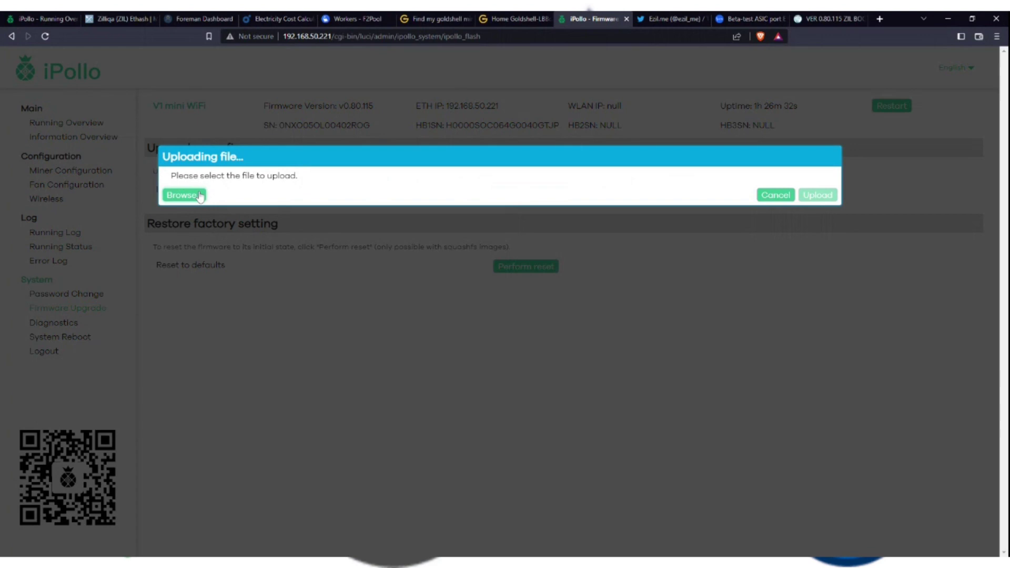
{"action": "left_click", "coordinate": [777, 196]}
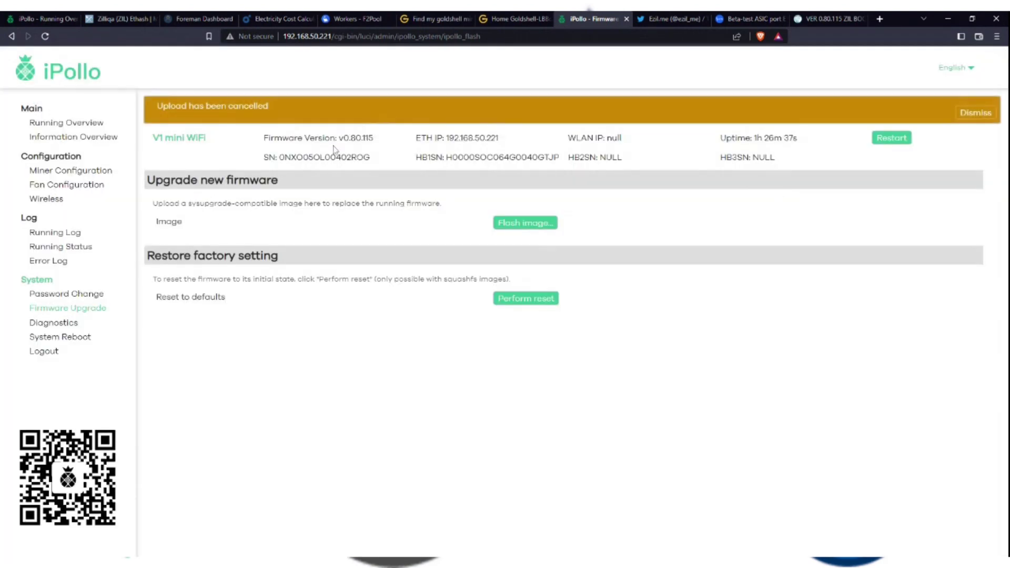
{"action": "left_click_drag", "start_coordinate": [339, 140], "coordinate": [394, 142]}
{"action": "left_click", "coordinate": [349, 143]}
Go back to Running Overview and highlight the firmware version 80.115.
{"action": "left_click", "coordinate": [83, 124]}
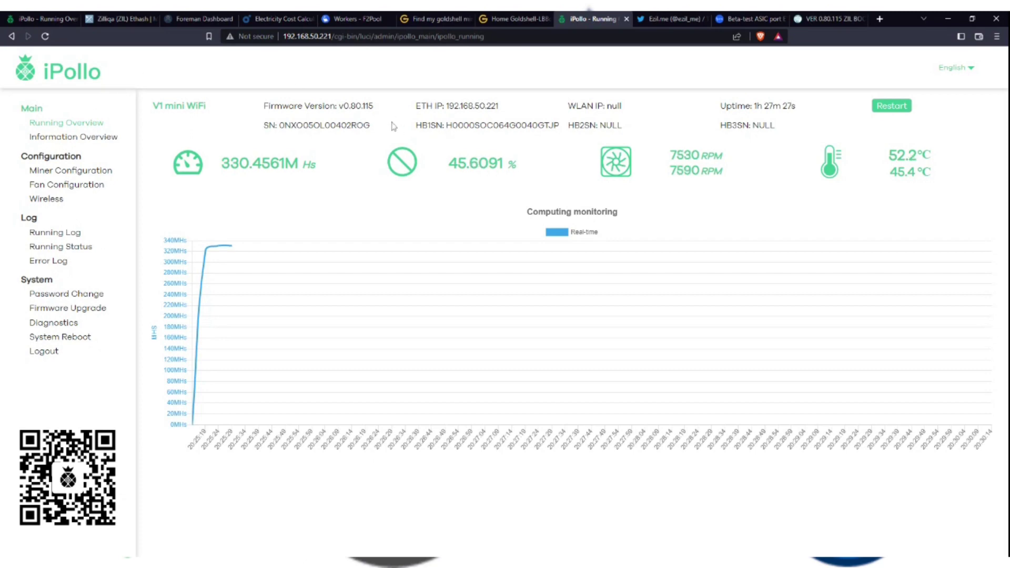
{"action": "left_click_drag", "start_coordinate": [375, 107], "coordinate": [340, 110]}
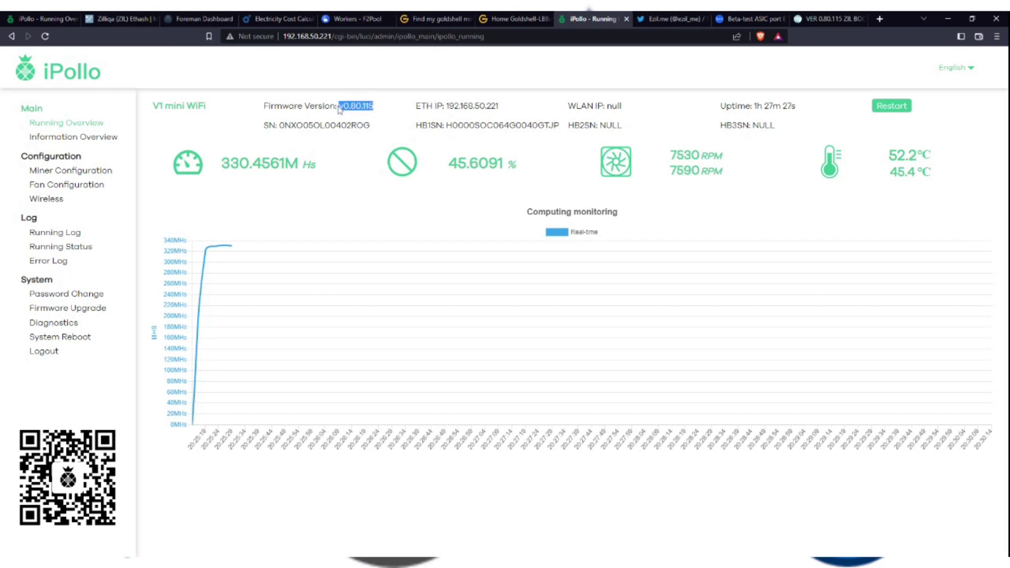